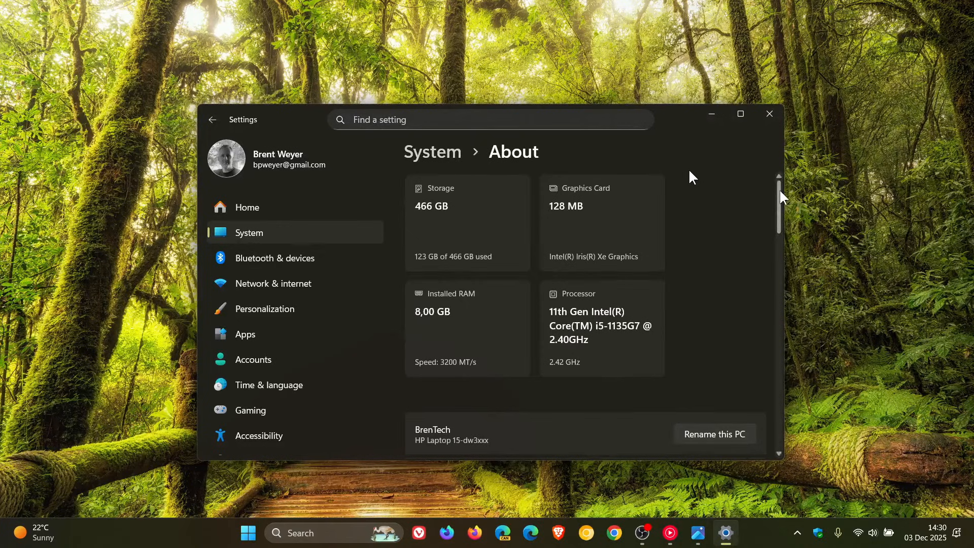
left_click_drag(781, 192, 792, 285)
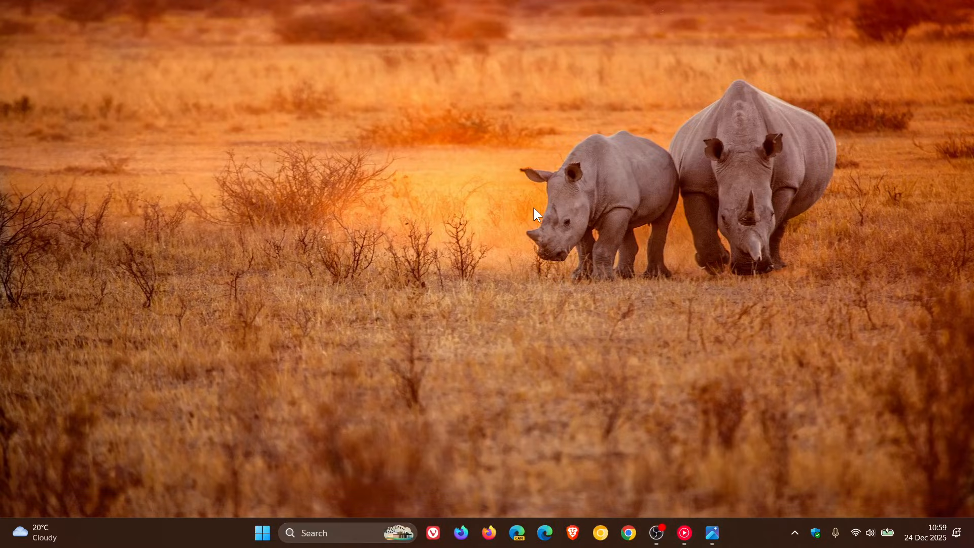
Launch Settings from Start, go to System, restore the window, and reach the About page
left_click(262, 533)
left_click(618, 491)
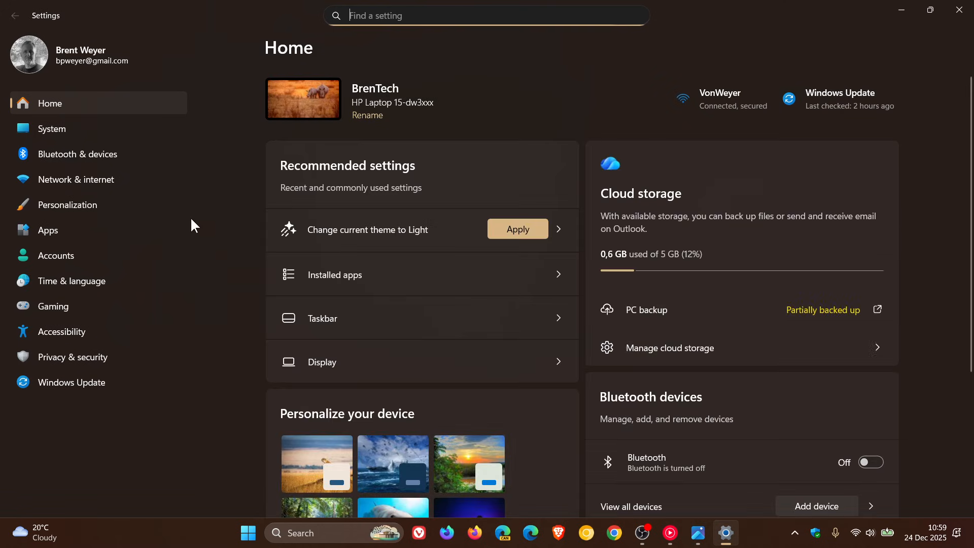
left_click(53, 129)
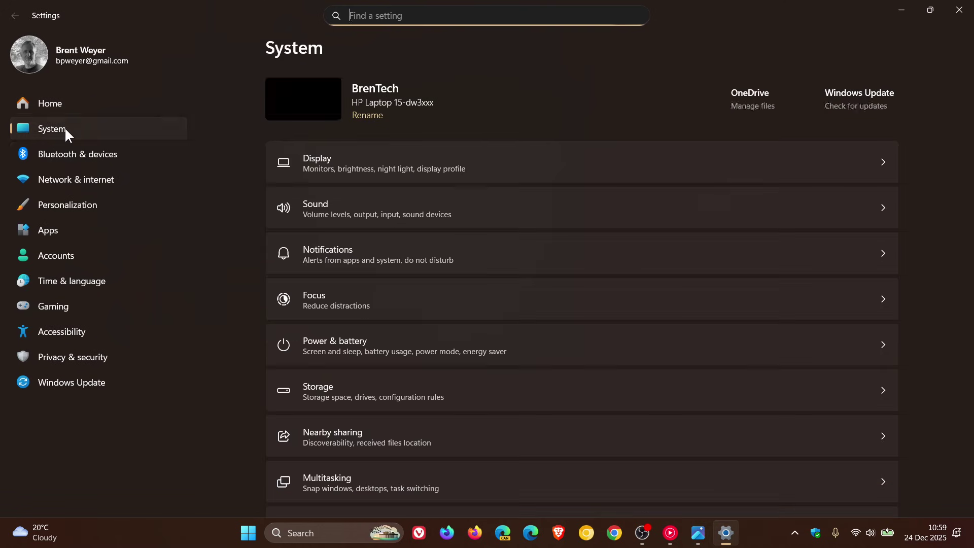
left_click(931, 11)
scroll(596, 300, "down", 2)
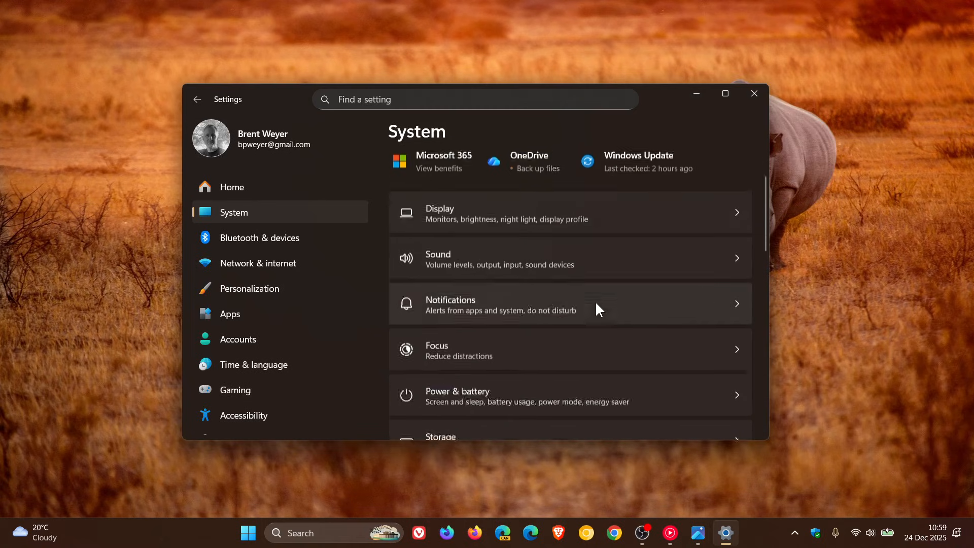
scroll(592, 304, "down", 5)
scroll(593, 304, "down", 3)
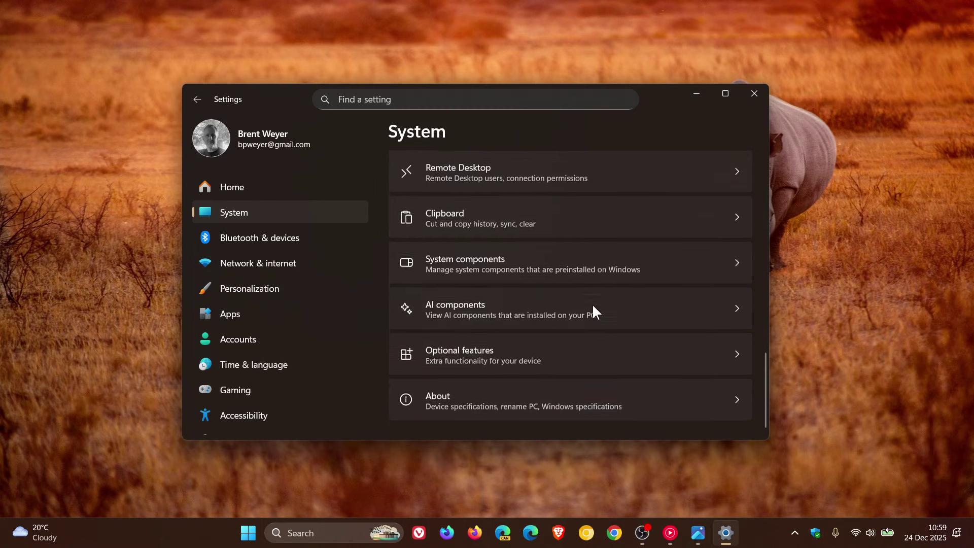
left_click(533, 396)
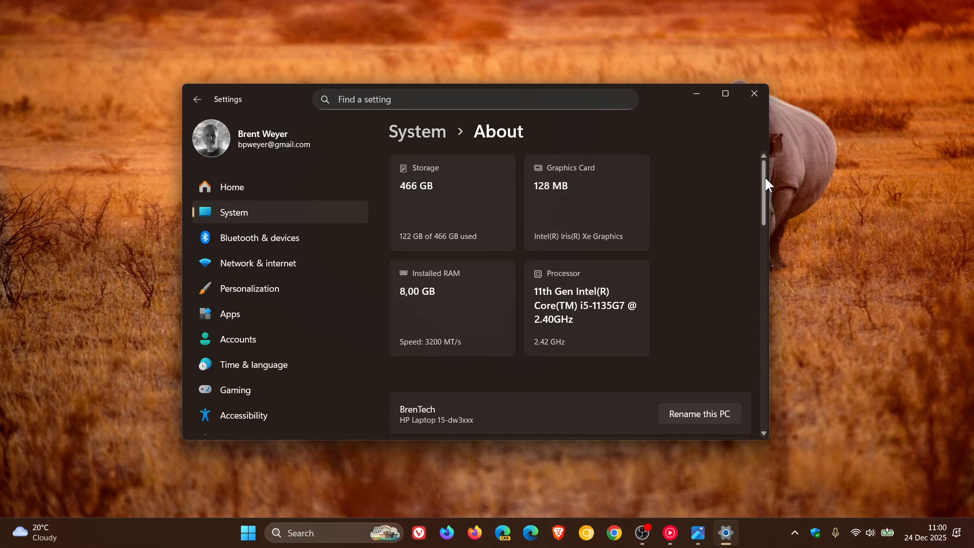
left_click_drag(765, 176, 763, 280)
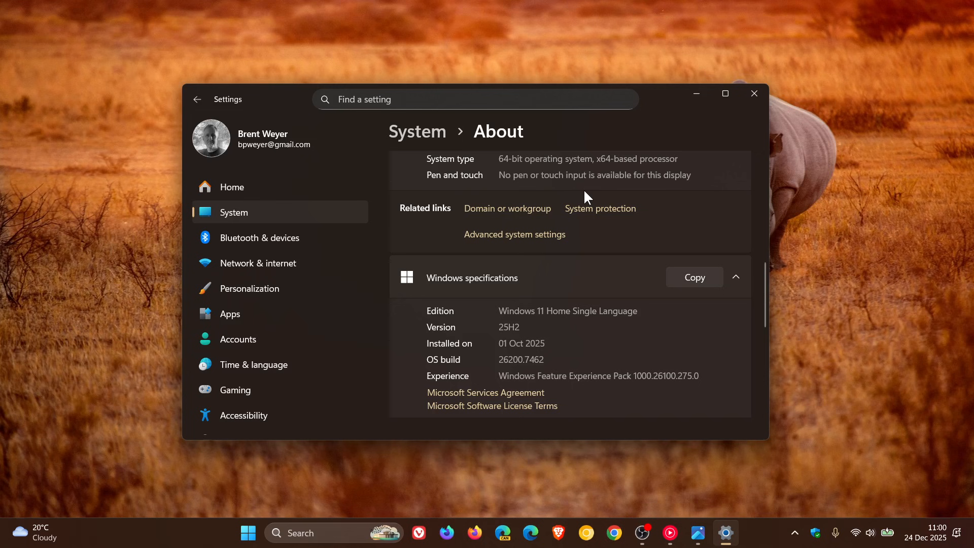
mouse_move(698, 533)
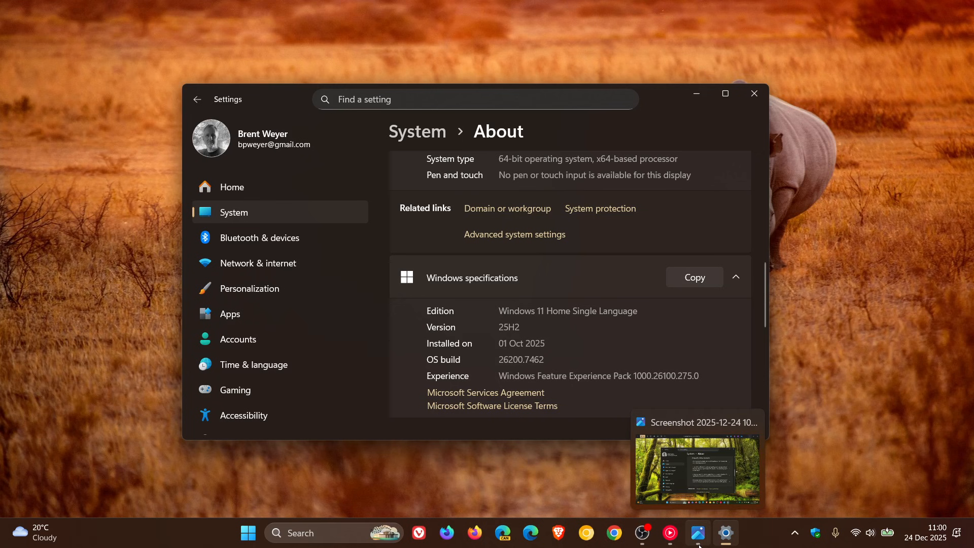
left_click(698, 543)
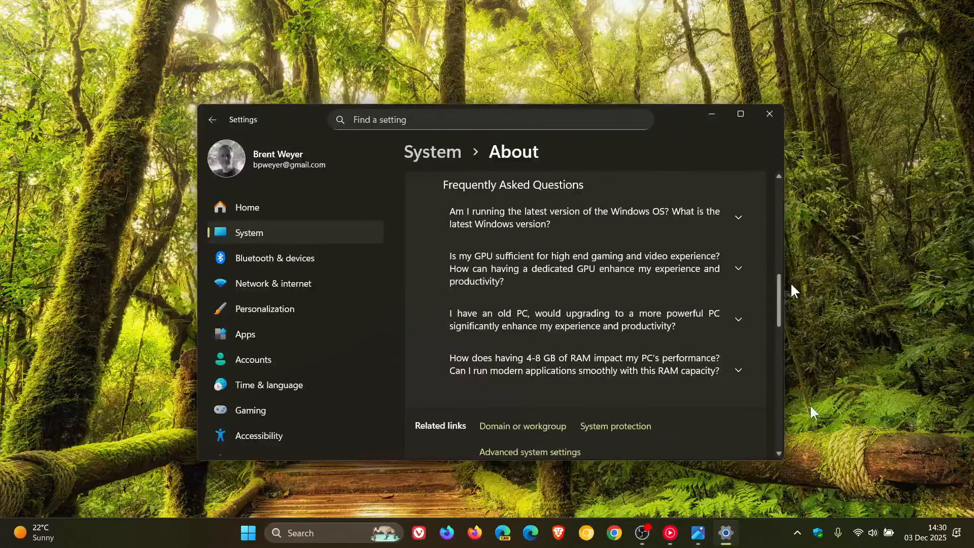
left_click(726, 533)
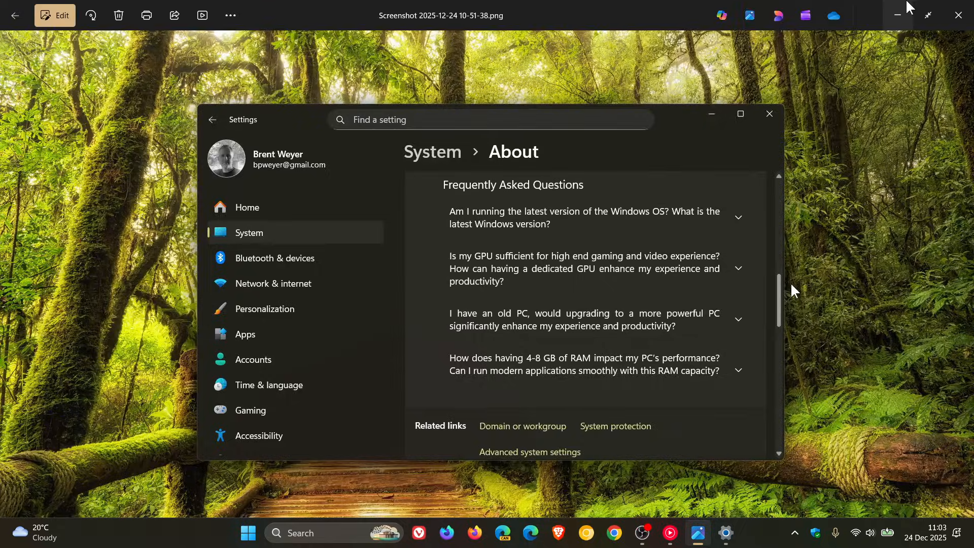
left_click(908, 8)
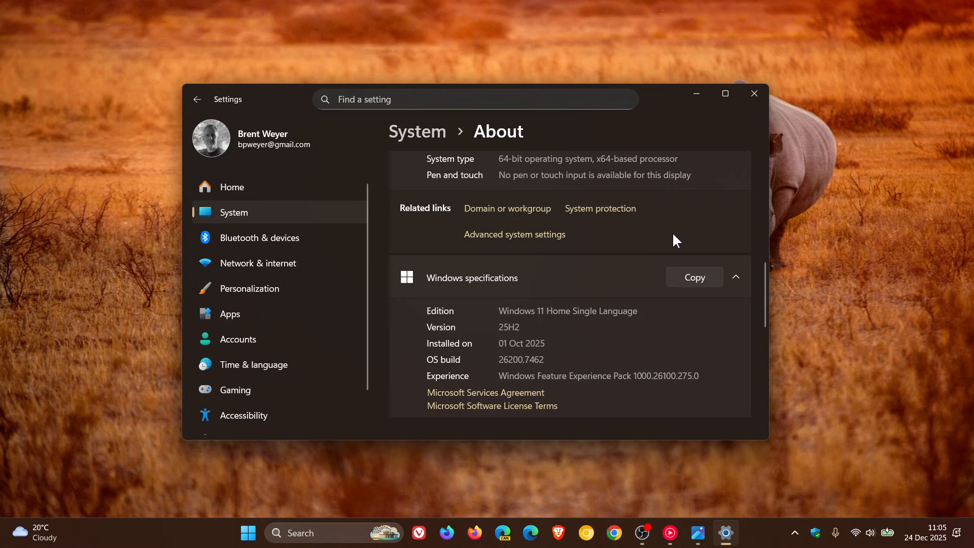
Minimize the Settings window to reveal the rhino desktop wallpaper
left_click(696, 99)
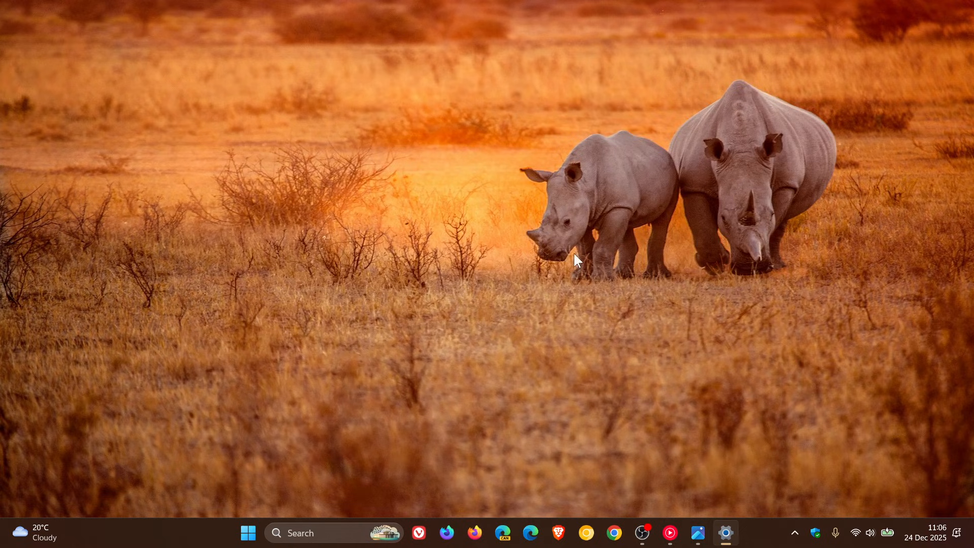